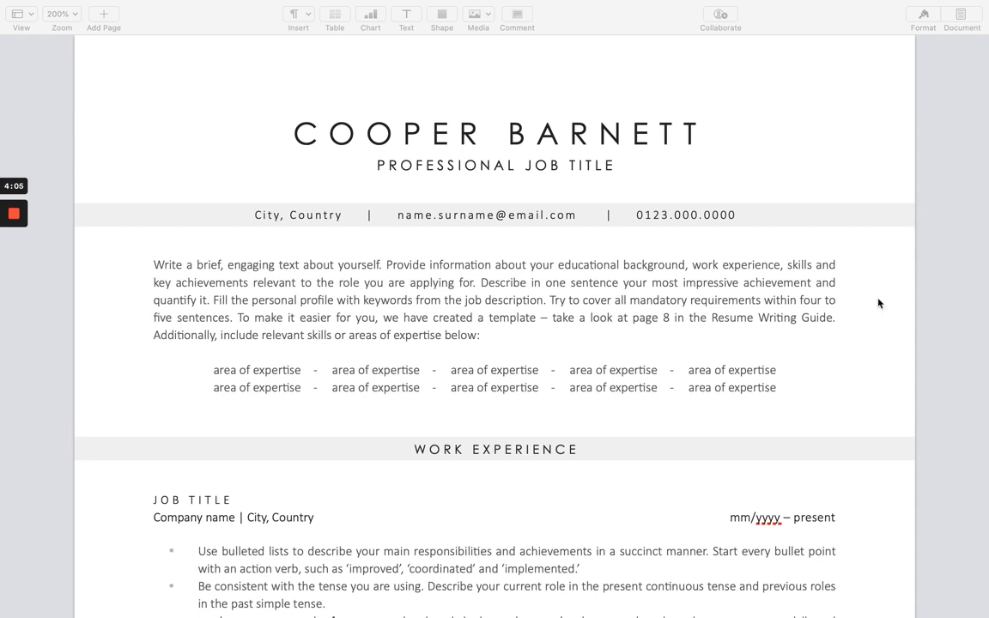
Replace the header's name placeholder with the applicant's full name and the job title line with HR MANAGER.
click(700, 132)
click(699, 131)
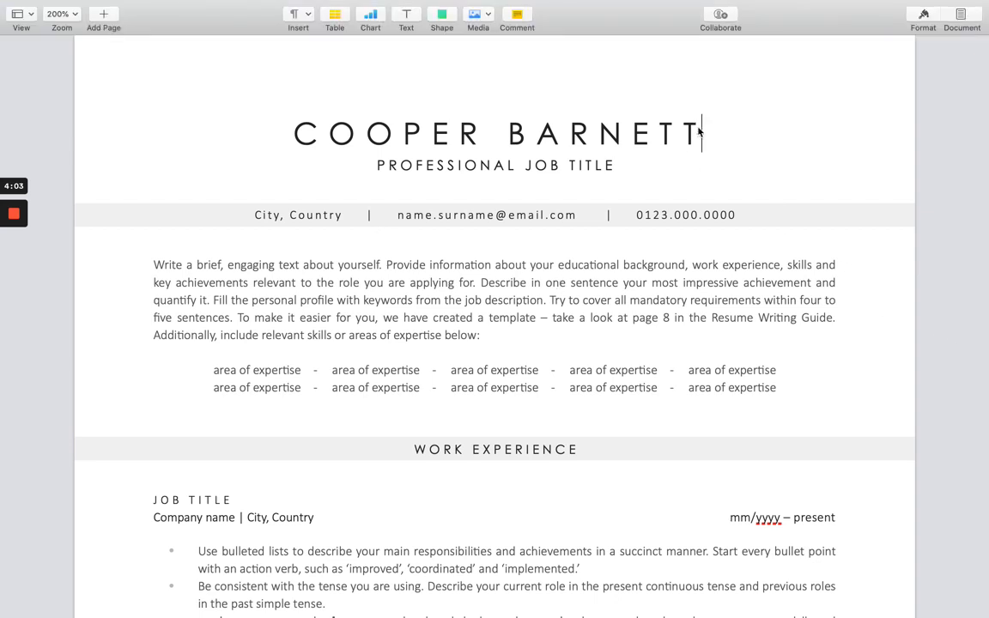
drag(700, 131, 299, 139)
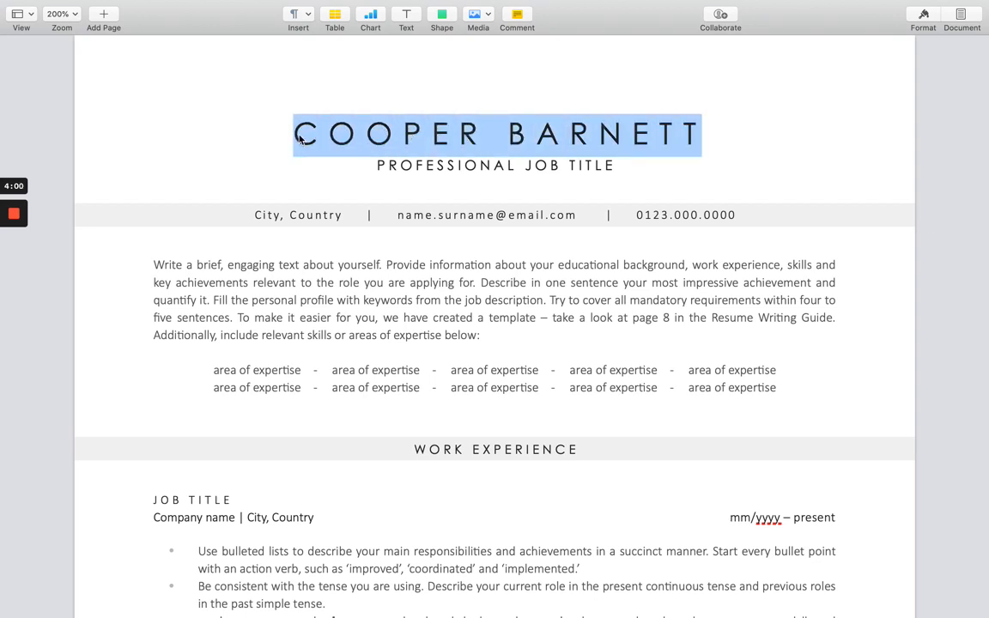
click(713, 131)
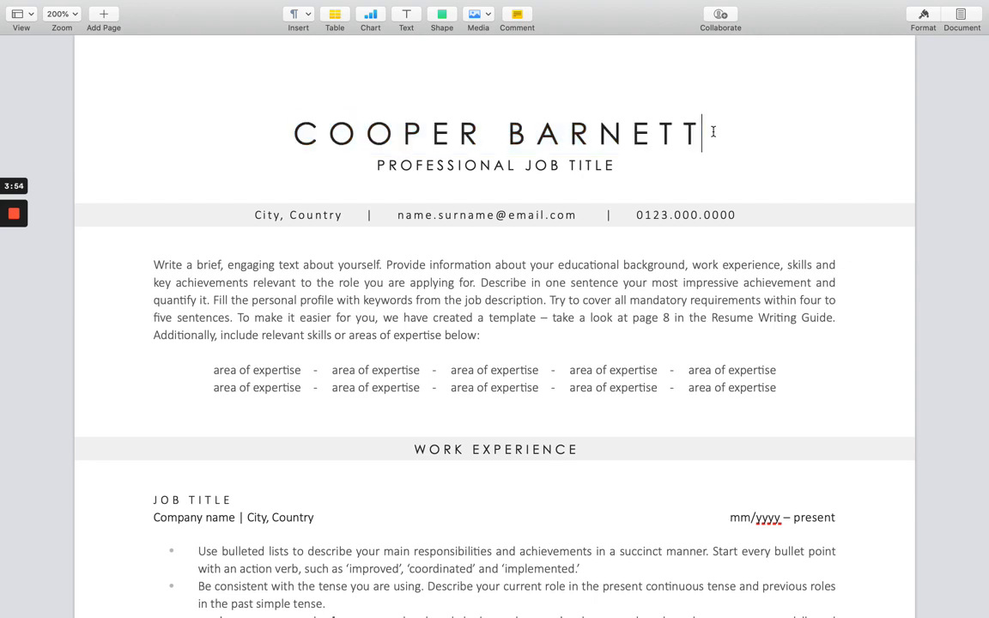
drag(713, 131, 265, 136)
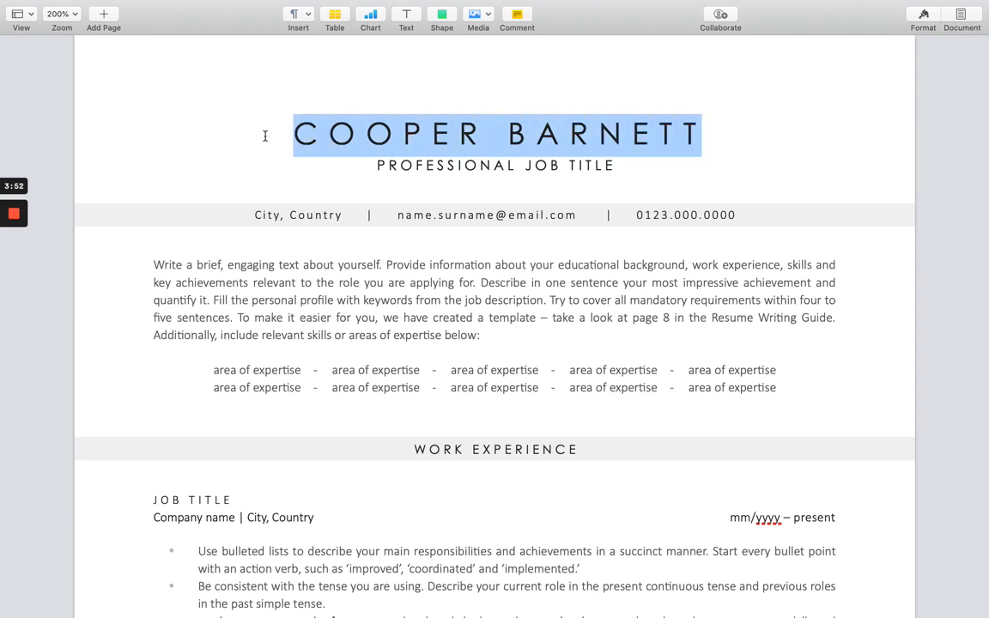
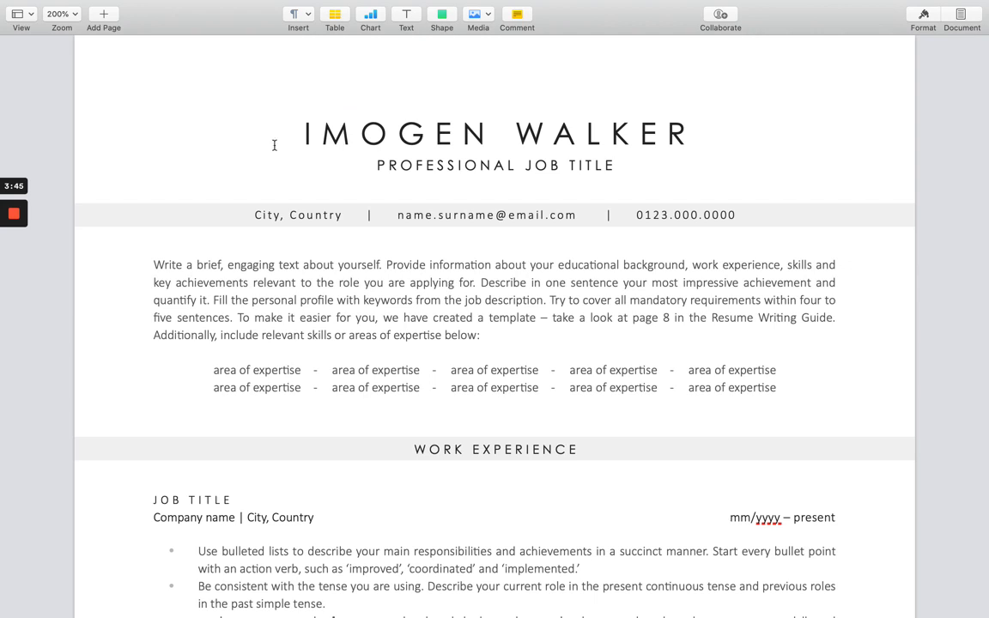
drag(617, 165, 340, 166)
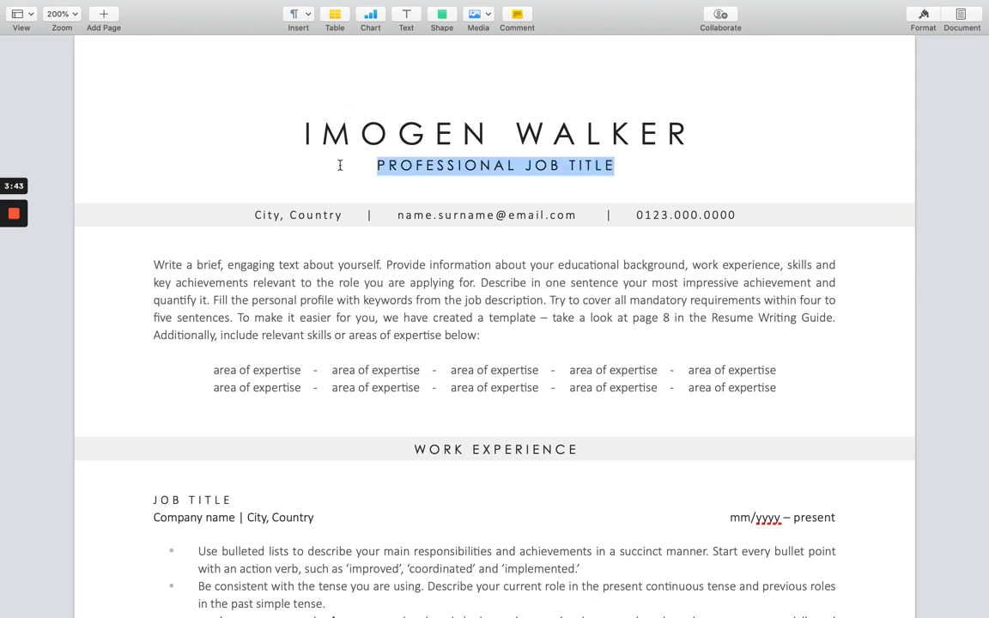
text(HR MANAGER)
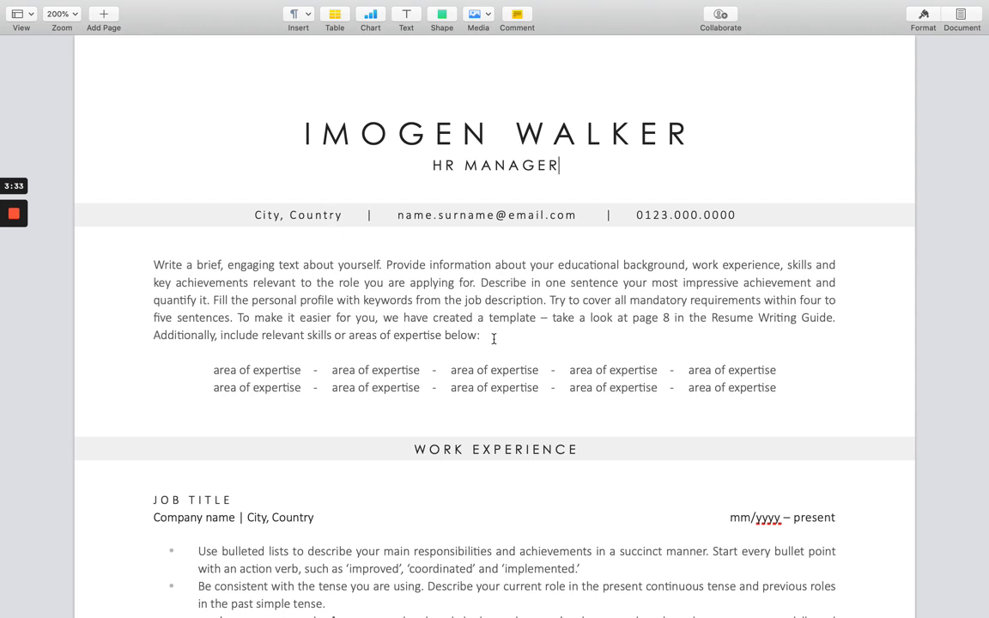
Paste the HR manager summary (budgeted labor costs, 15% workforce expense cut) over the placeholder profile paragraph.
drag(482, 336, 136, 267)
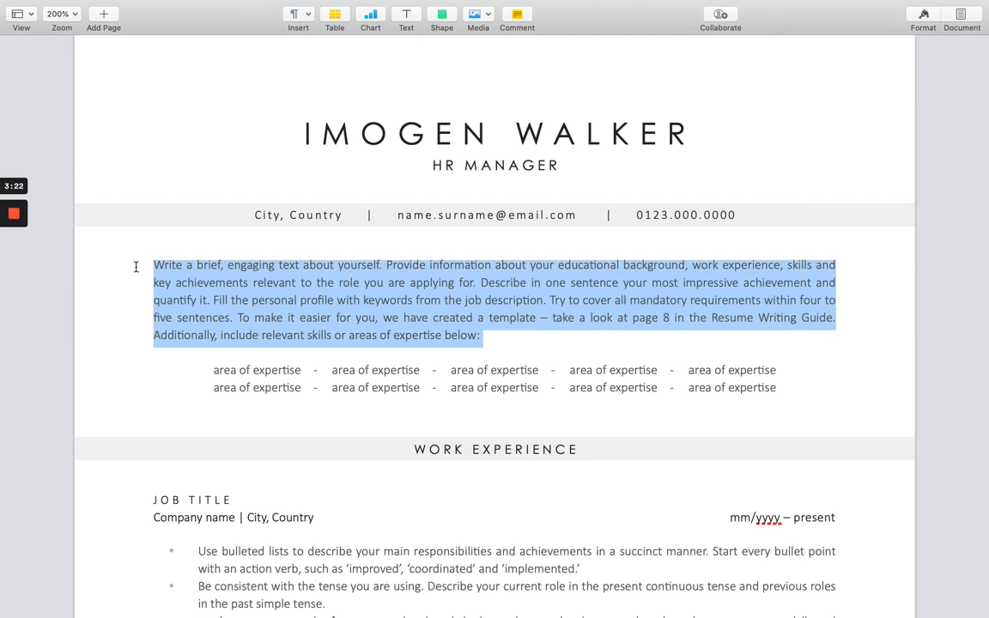
click(297, 275)
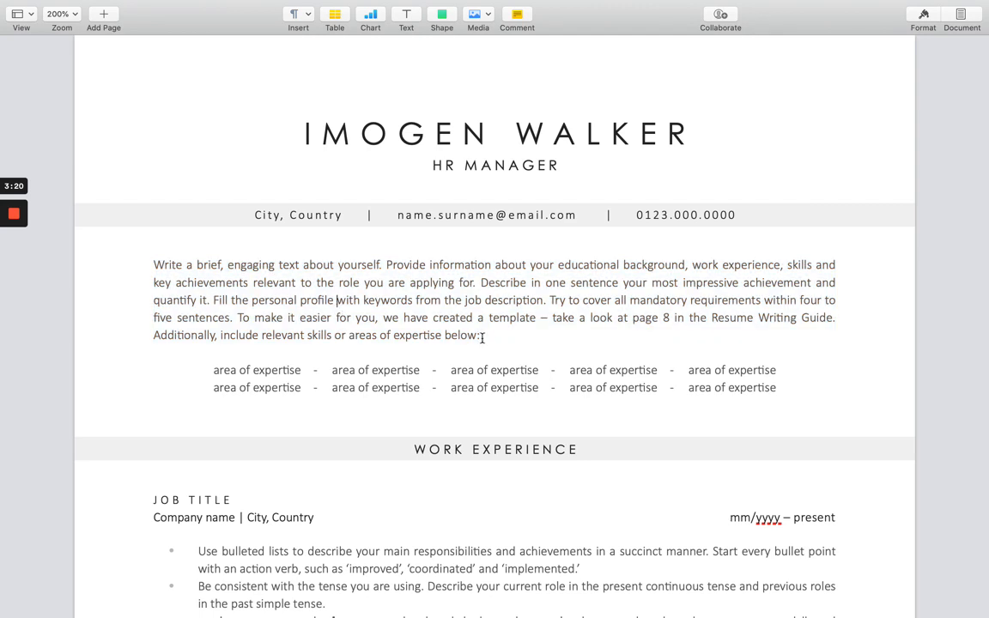
drag(494, 335, 151, 272)
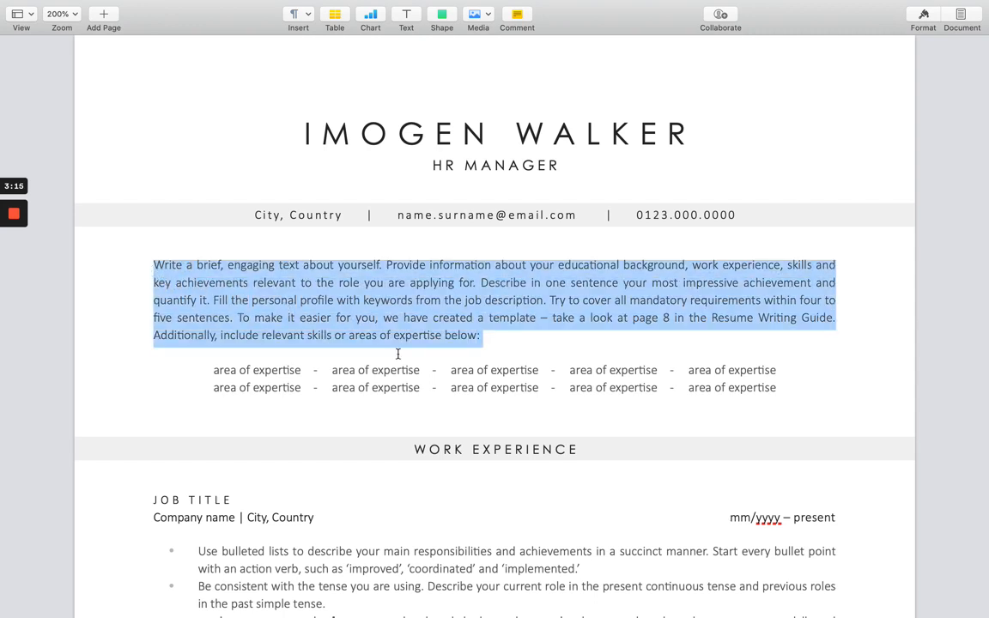
text(Analytical human resources manager with considerable experience in managing compensation strategies for Global 500 companies. Managed corporate compensation structure for top international companies across Asia Pacific region. Recognized as the top performer for keeping all labor costs within budget and reducing workforce expenses by 15%.)
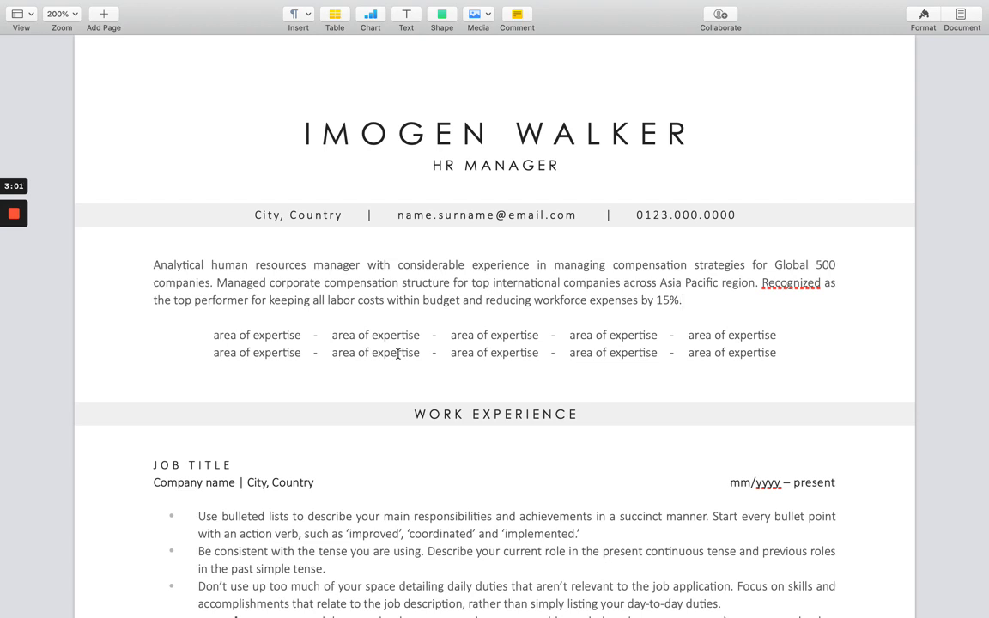
Paste a second copy of the HR summary at the start of the profile, separated by a space.
click(148, 266)
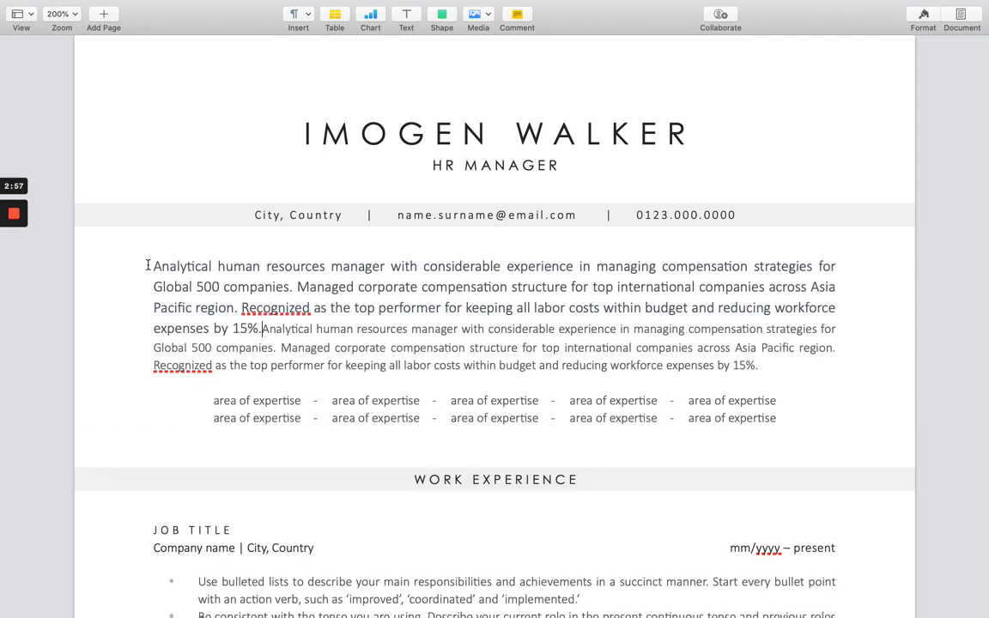
text(Analytical human resources manager with considerable experience in managing compensation strategies for Global 500 companies. Managed corporate compensation structure for top international companies across Asia Pacific region. Recognized as the top performer for keeping all labor costs within budget and reducing workforce expenses by 15%.)
click(261, 330)
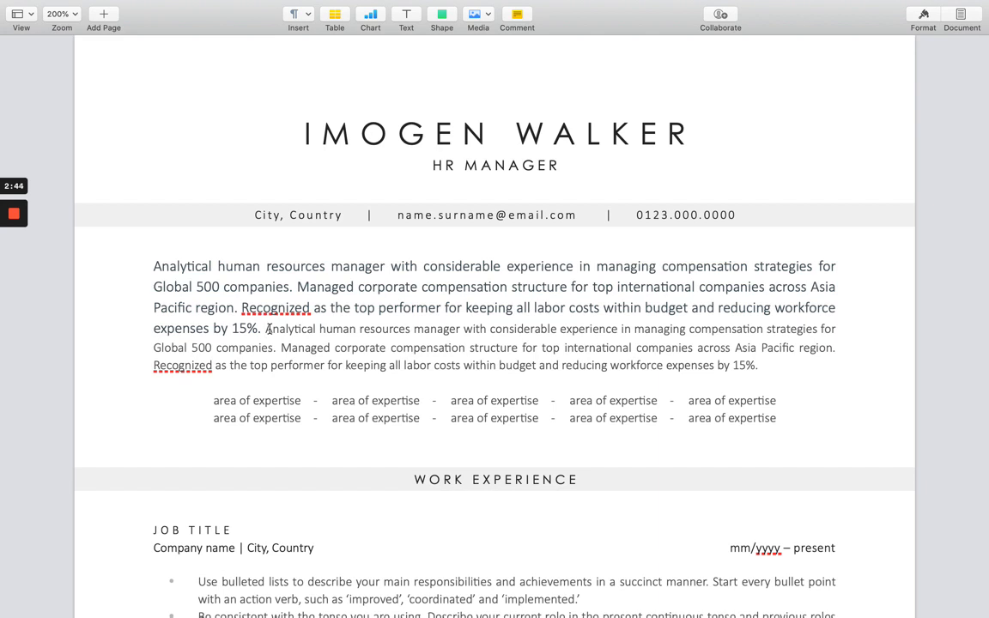
Select the text of the larger pasted summary copy.
shift+click(169, 286)
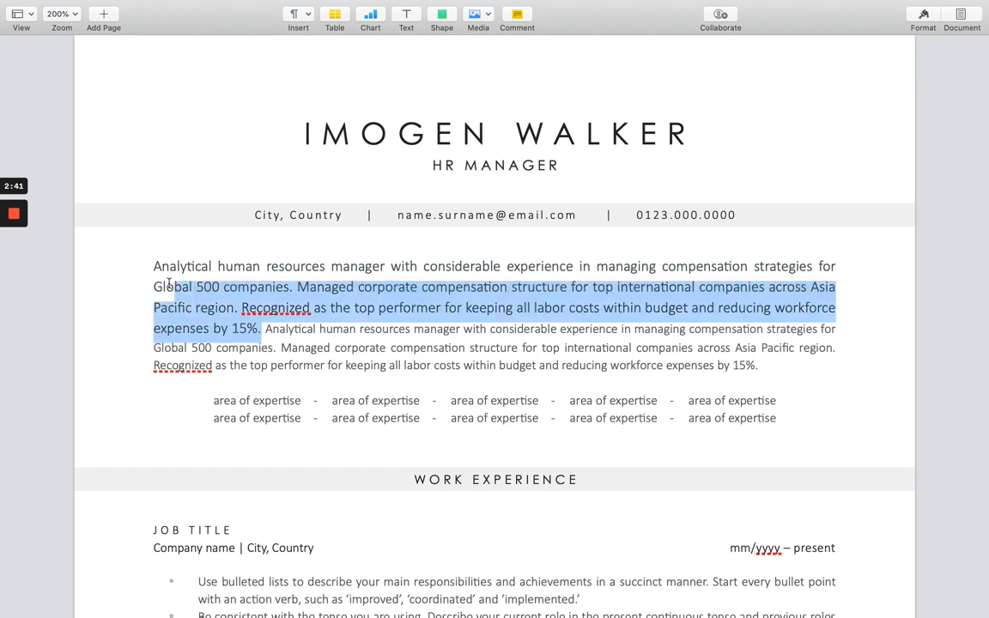
shift+click(148, 267)
click(263, 329)
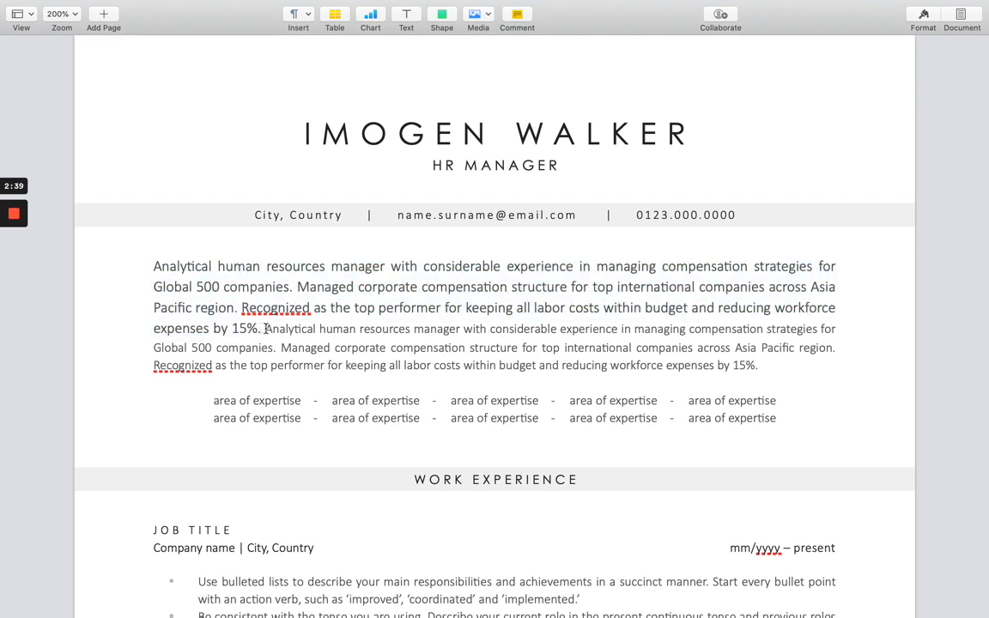
drag(265, 329, 411, 324)
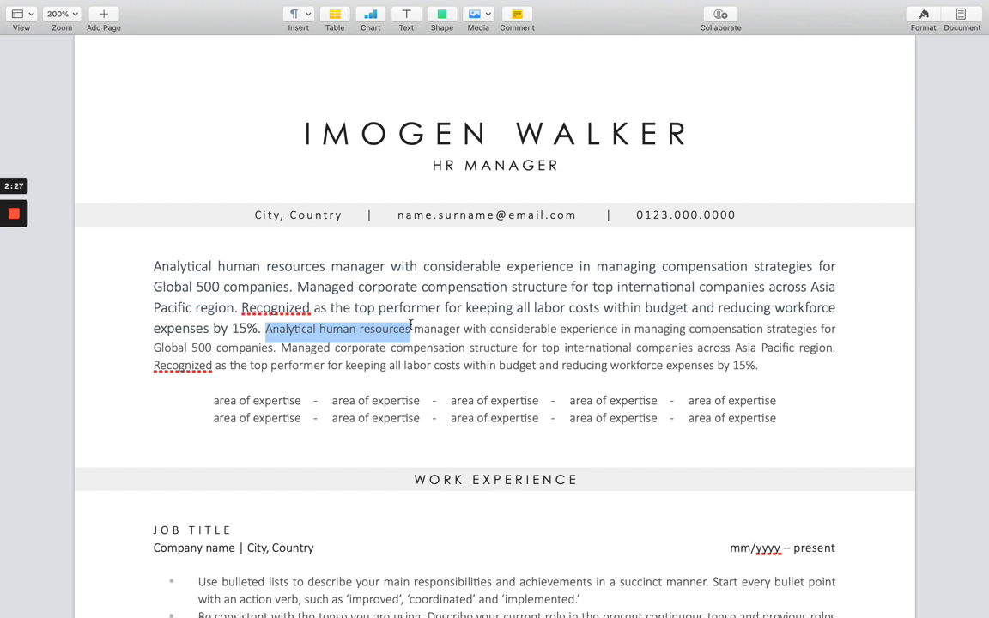
Copy the small summary text's style and paste it onto the larger copy so both match.
mouse_move(224, 1)
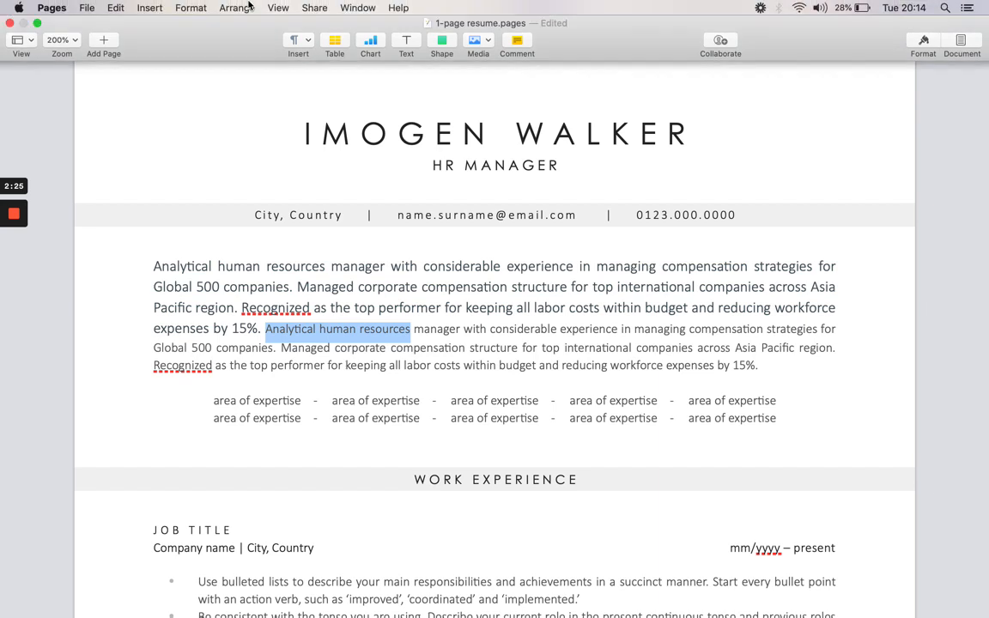
click(192, 11)
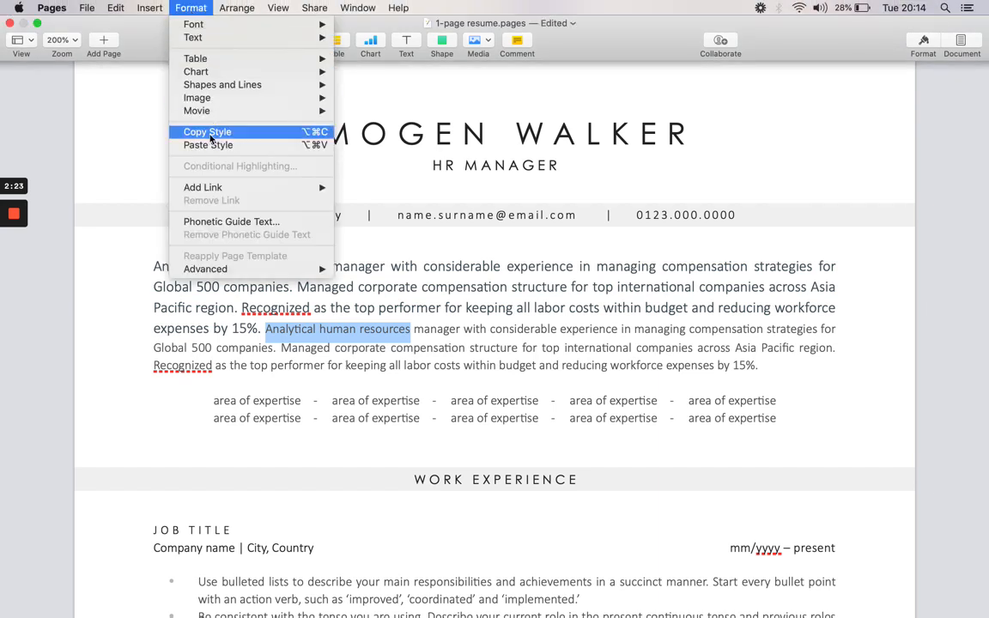
click(347, 329)
click(260, 329)
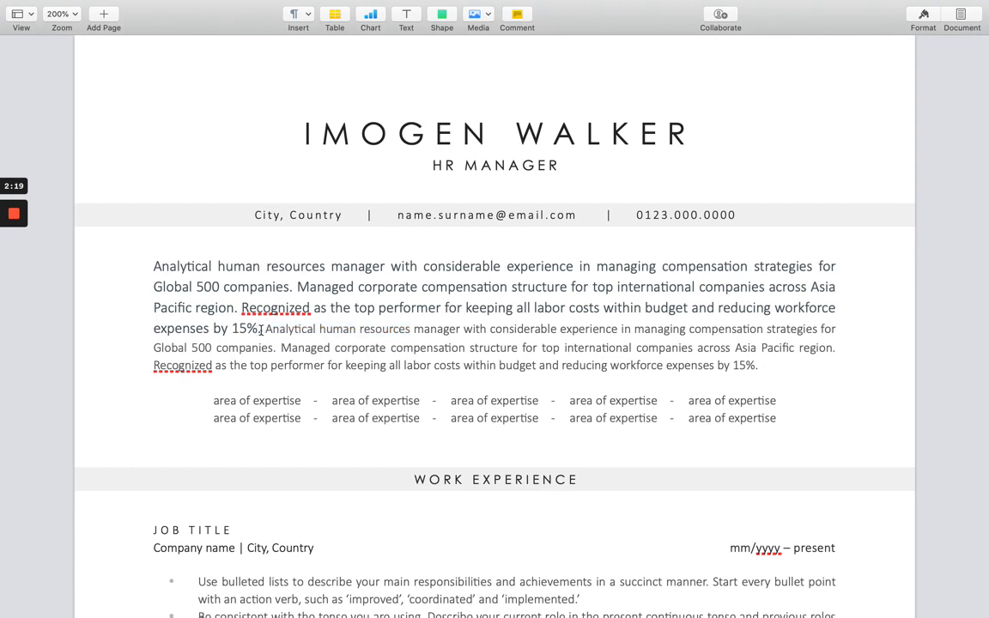
drag(260, 329, 151, 274)
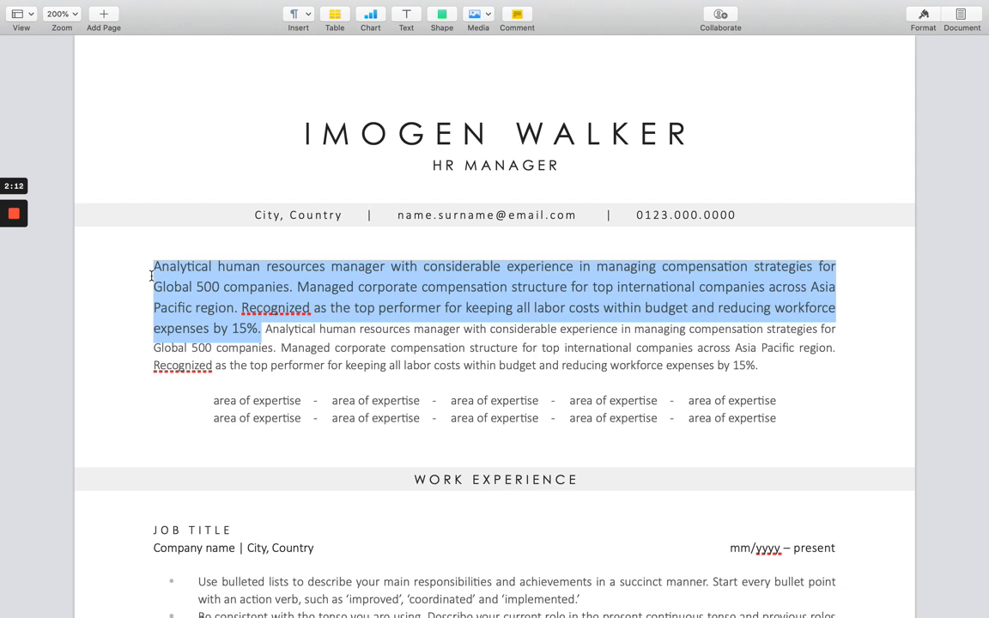
key(alt+super+v)
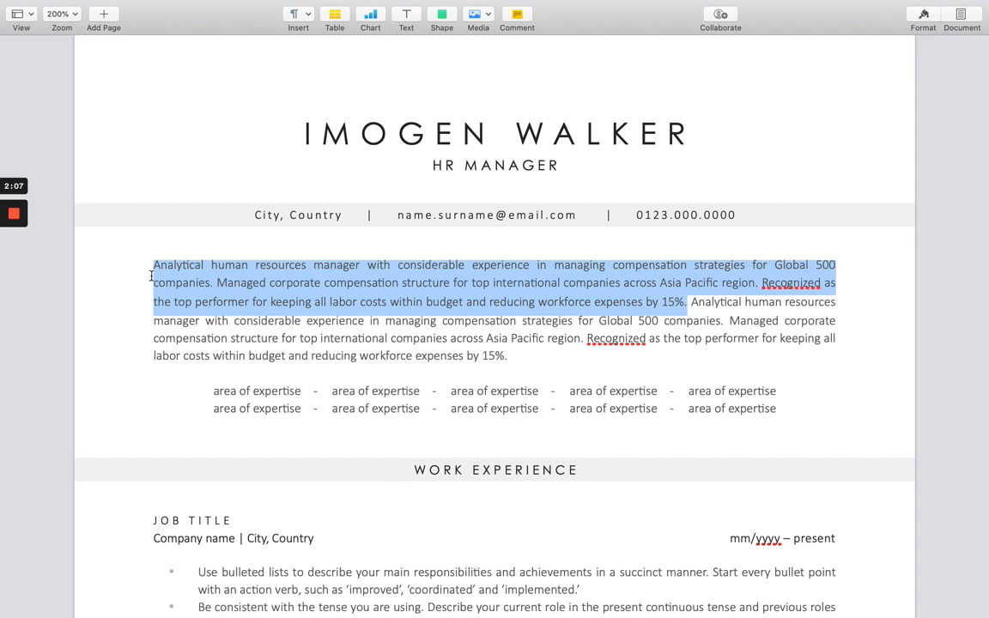
click(191, 8)
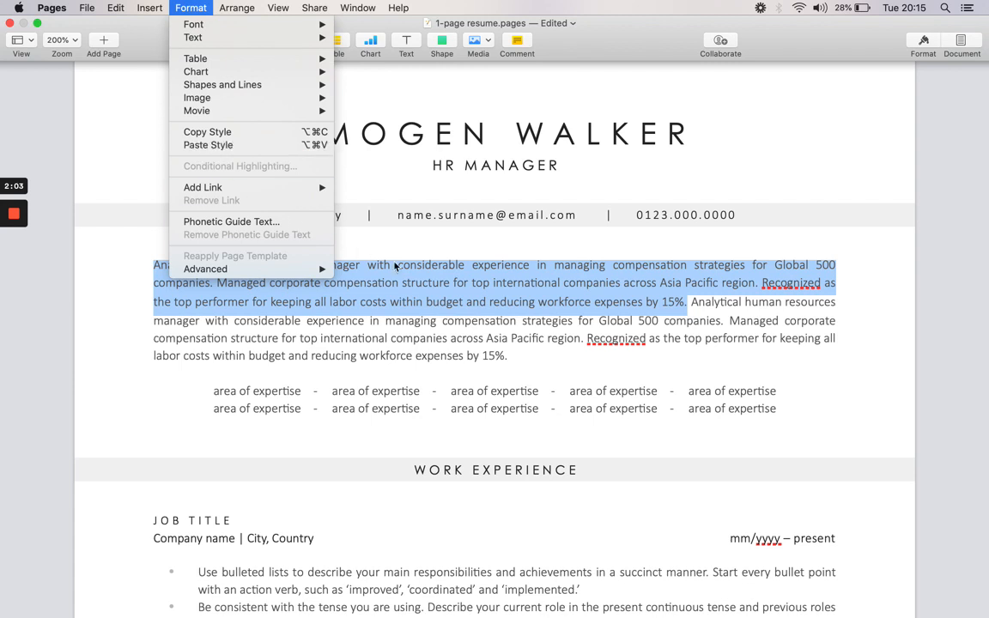
click(475, 319)
click(566, 299)
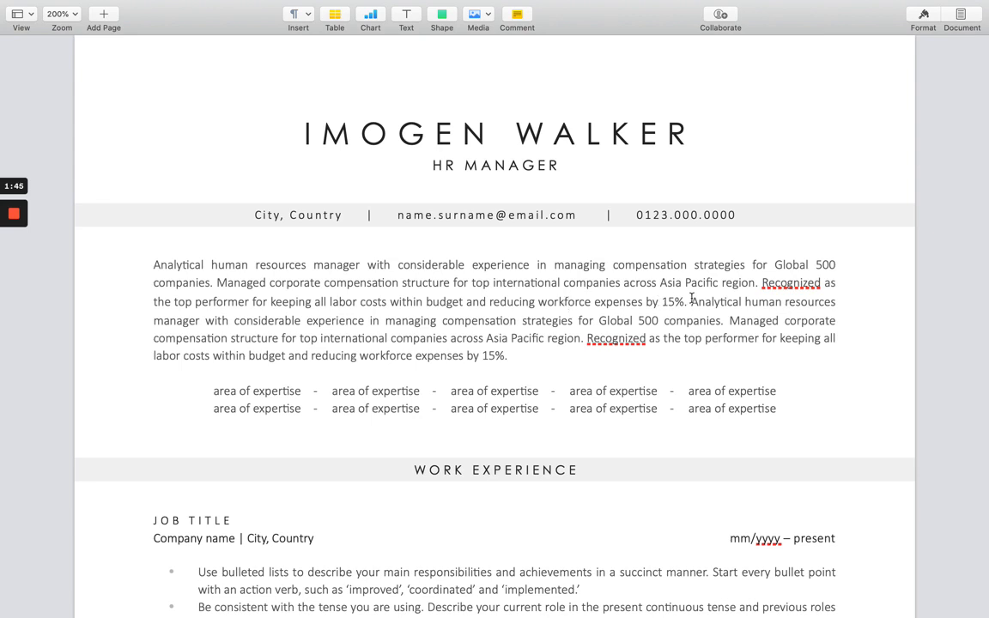
Delete the duplicated profile text and add a blank line after the remaining paragraph.
drag(690, 302, 573, 413)
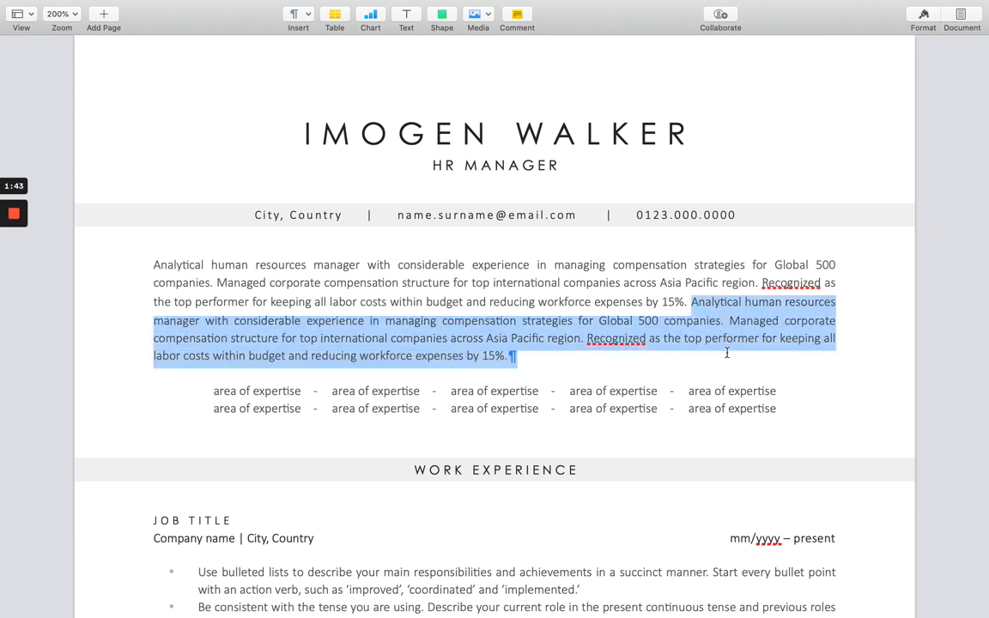
key(BackSpace)
key(Return)
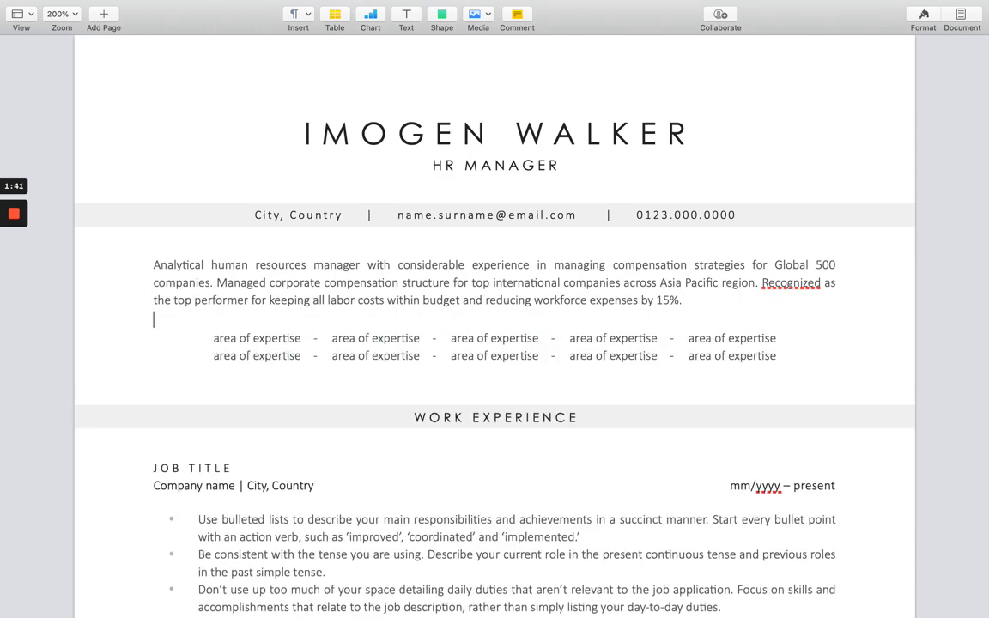
scroll(549, 415, down, 3)
scroll(549, 416, down, 1)
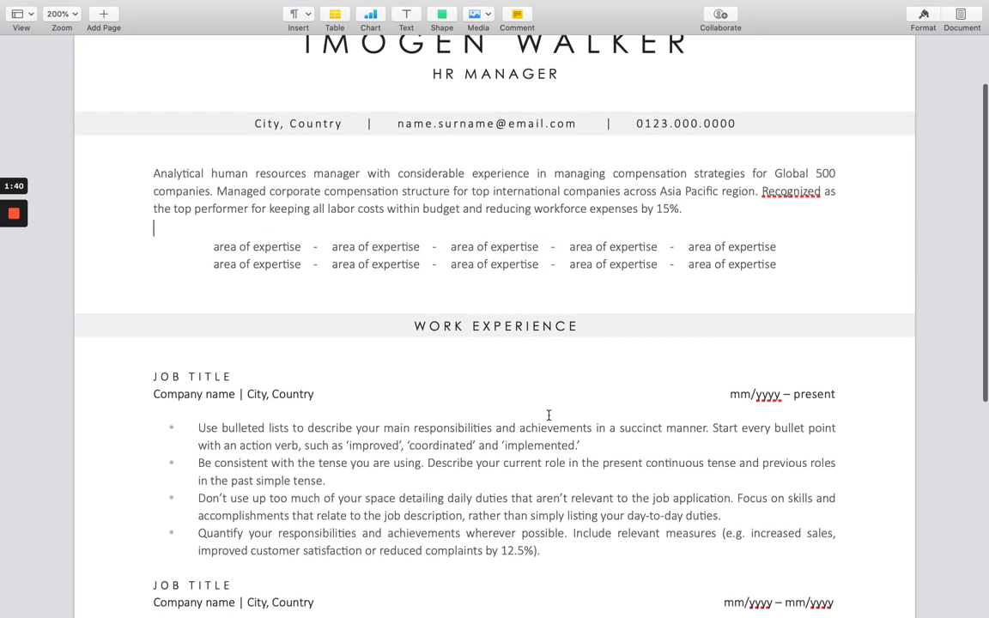
scroll(320, 340, down, 1)
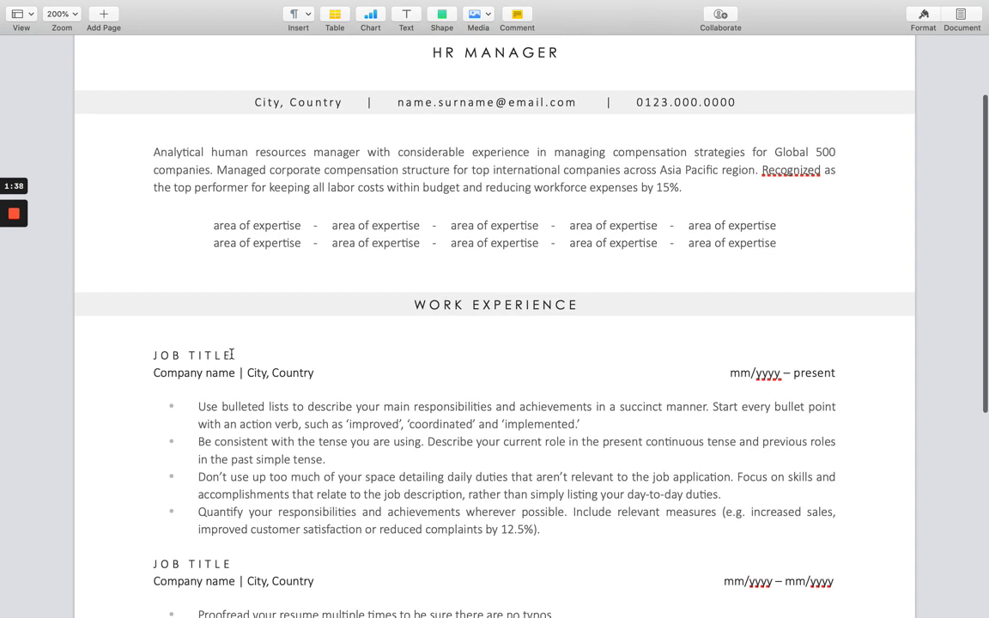
Set the first job entry's title to HR MANAGER and its company to ABC Company.
drag(230, 354, 145, 354)
text(HR MANAGER)
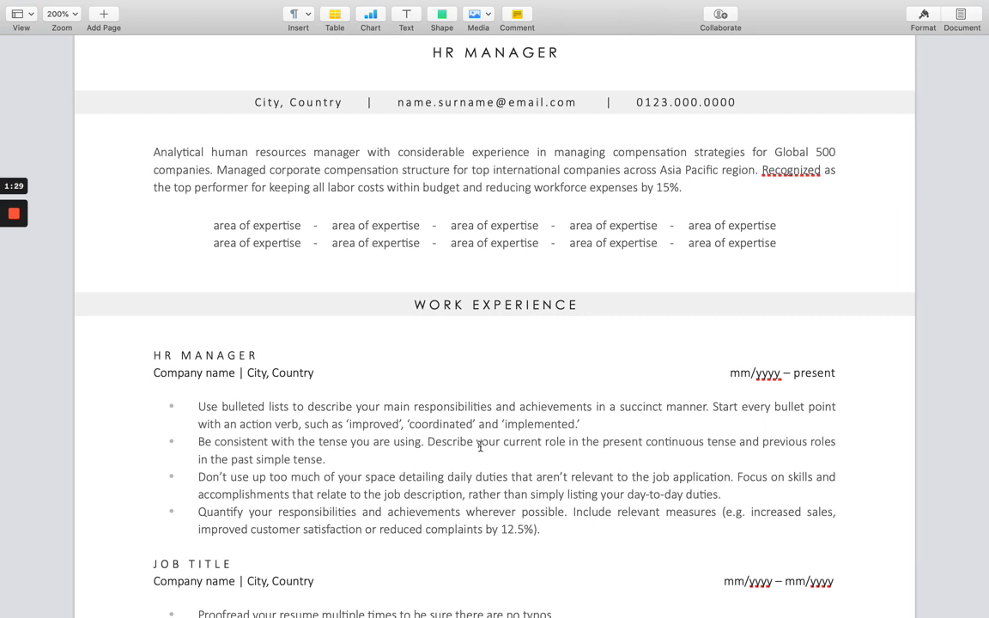
scroll(479, 446, down, 1)
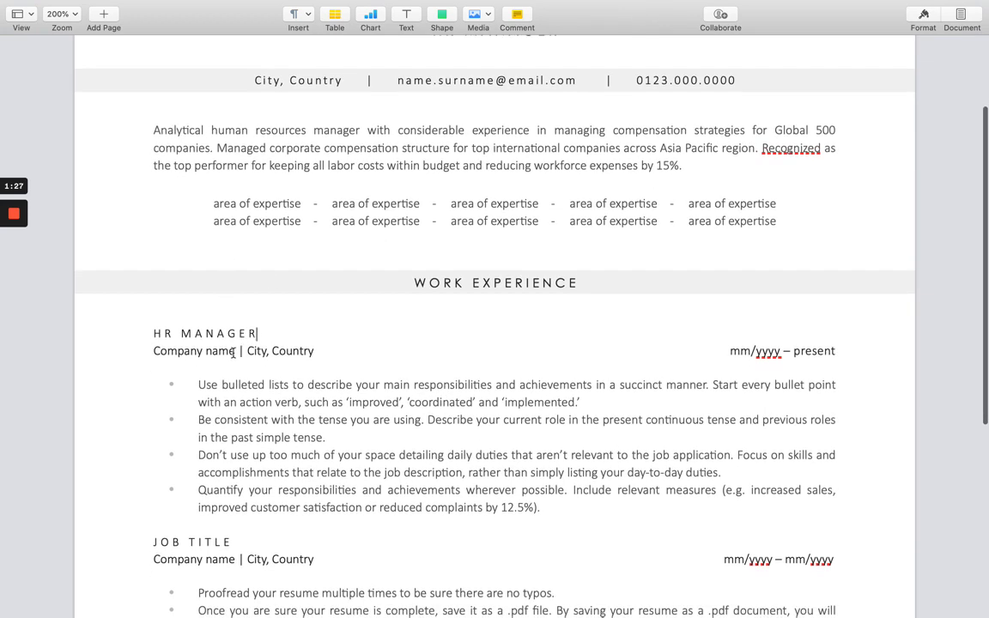
drag(234, 351, 151, 354)
text(ABC Co)
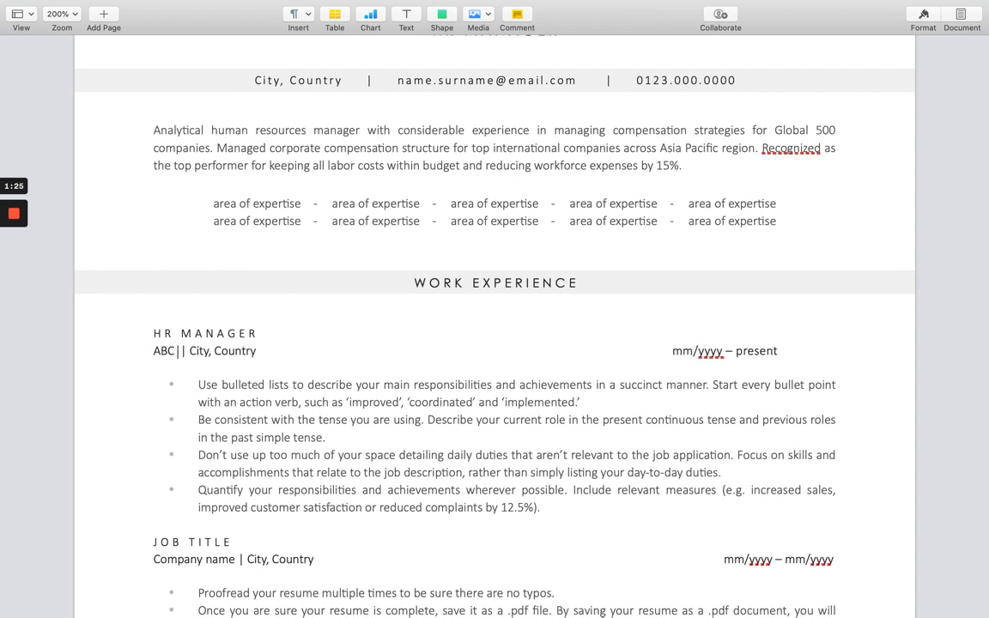
text(mpany)
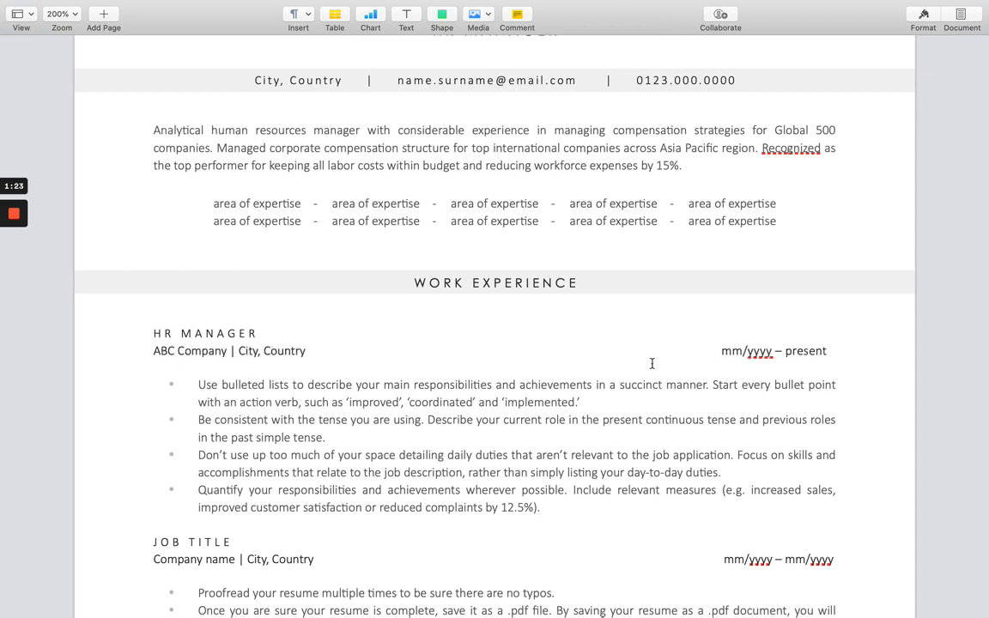
Fill the first job's start date as 10/2022 and remove the stray space before it.
double_click(721, 350)
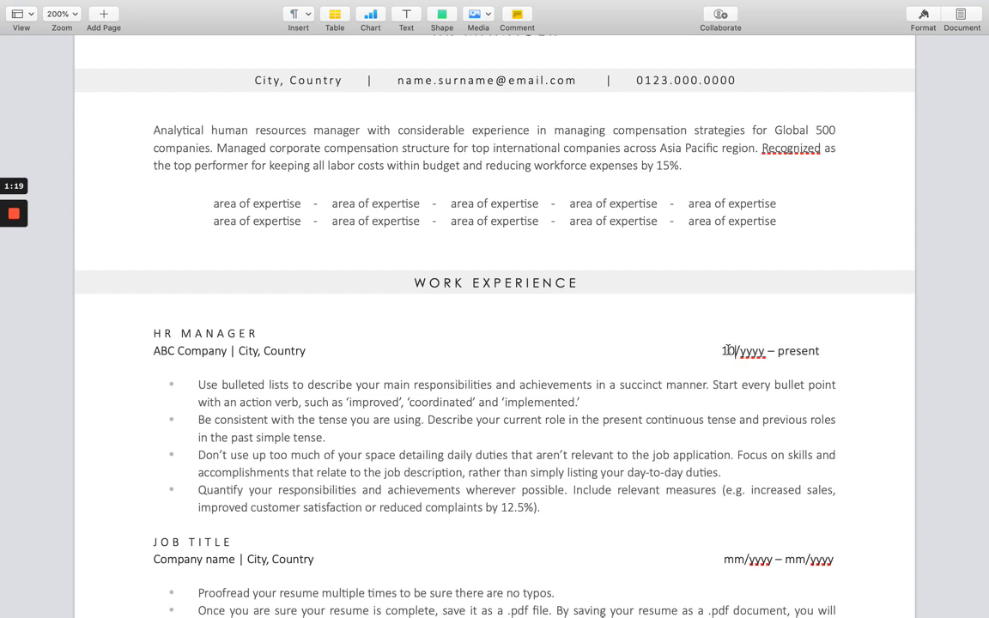
text(10)
double_click(737, 351)
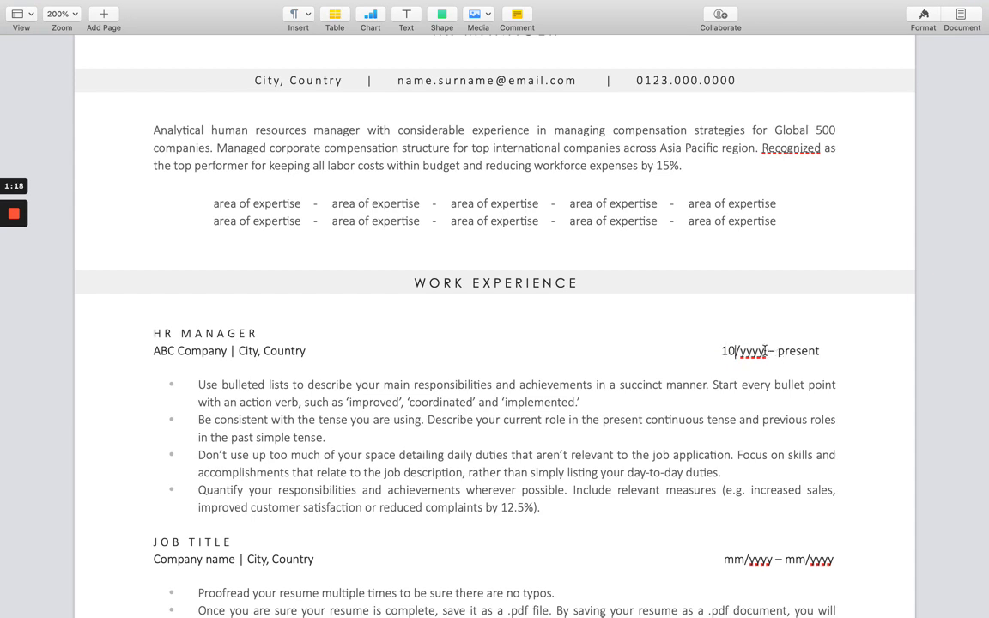
text(2022)
click(722, 351)
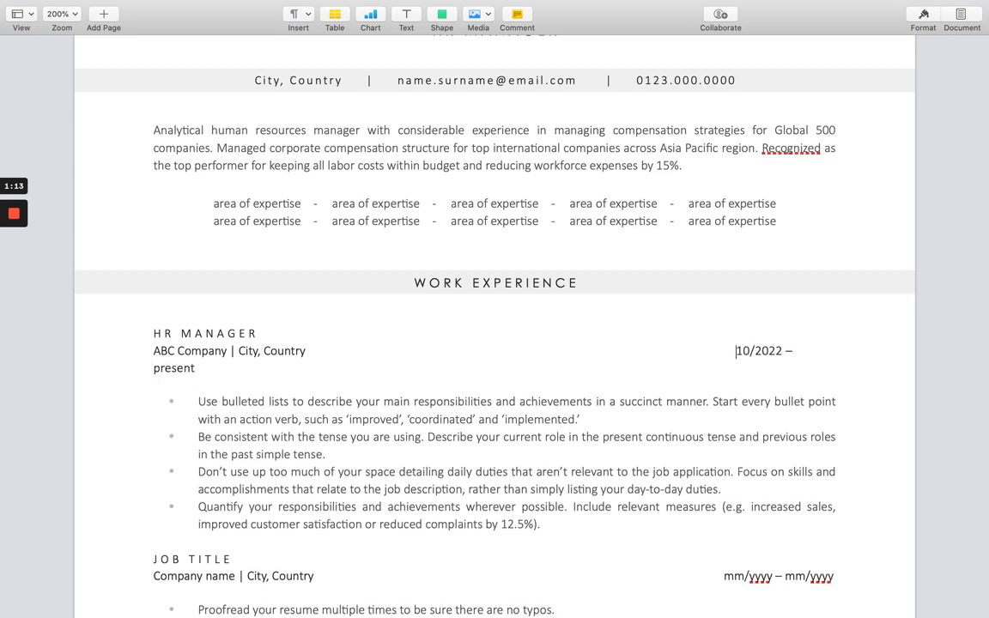
key(BackSpace)
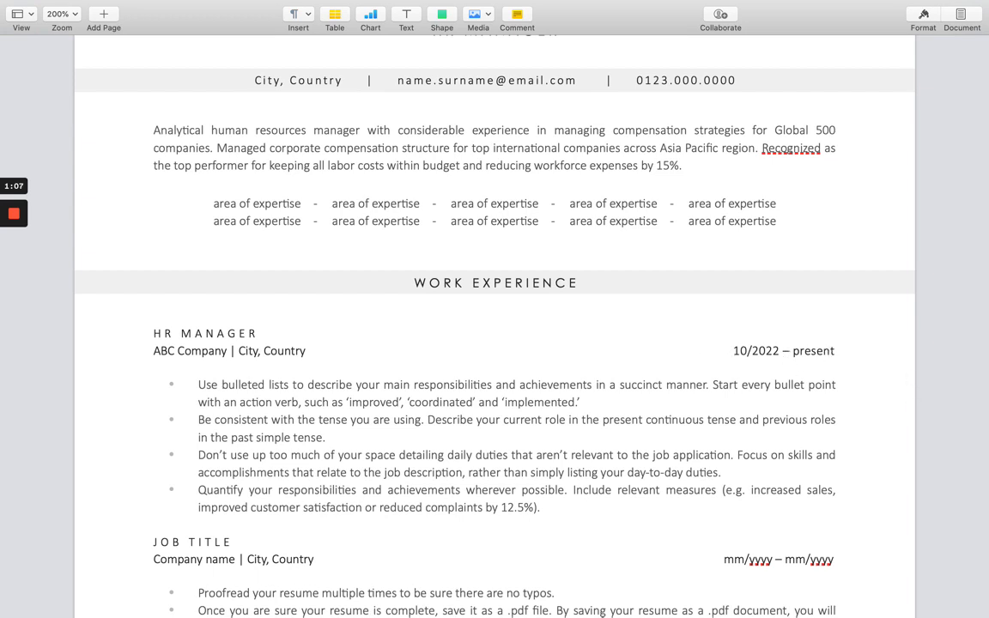
key(Return)
key(BackSpace)
scroll(671, 374, down, 1)
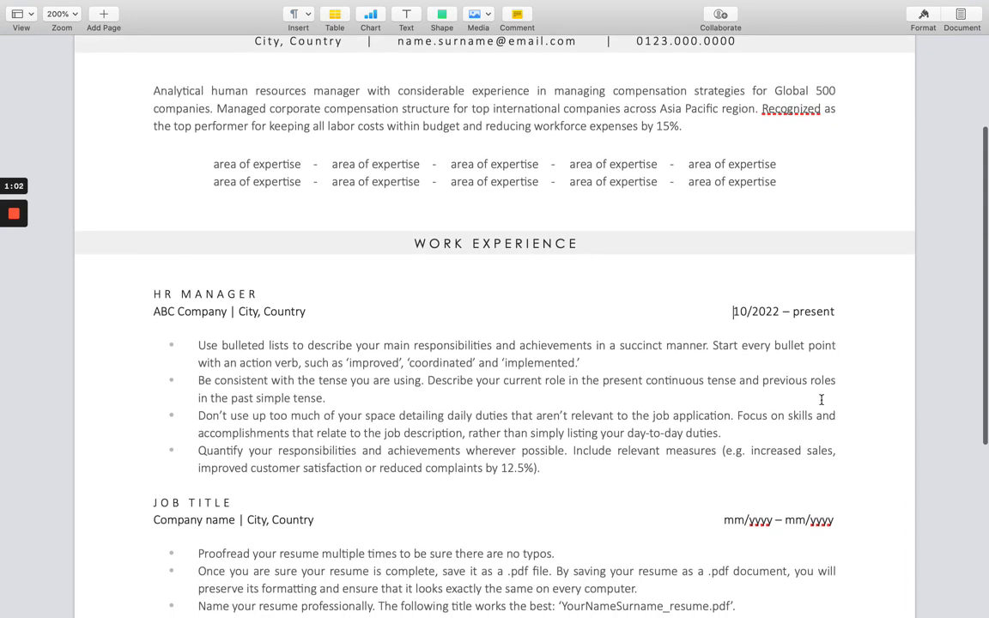
scroll(821, 403, down, 1)
scroll(821, 402, down, 3)
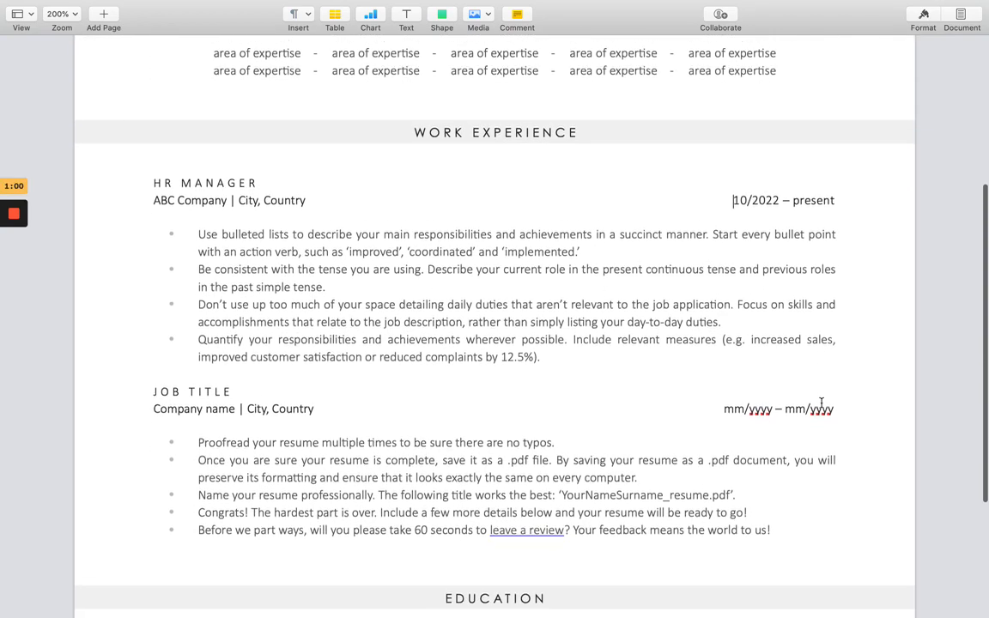
scroll(821, 402, down, 4)
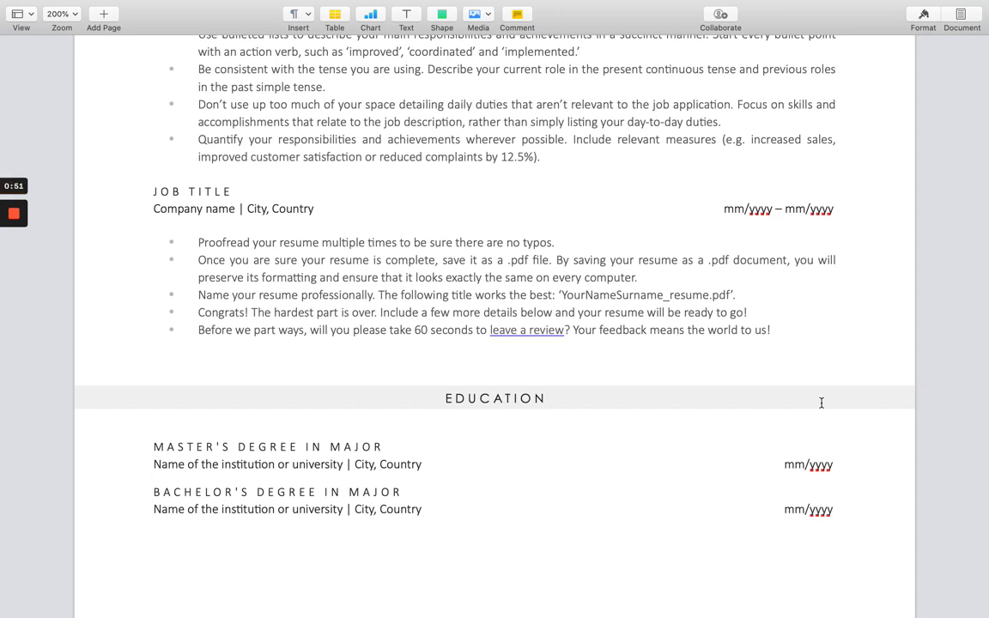
scroll(822, 402, up, 4)
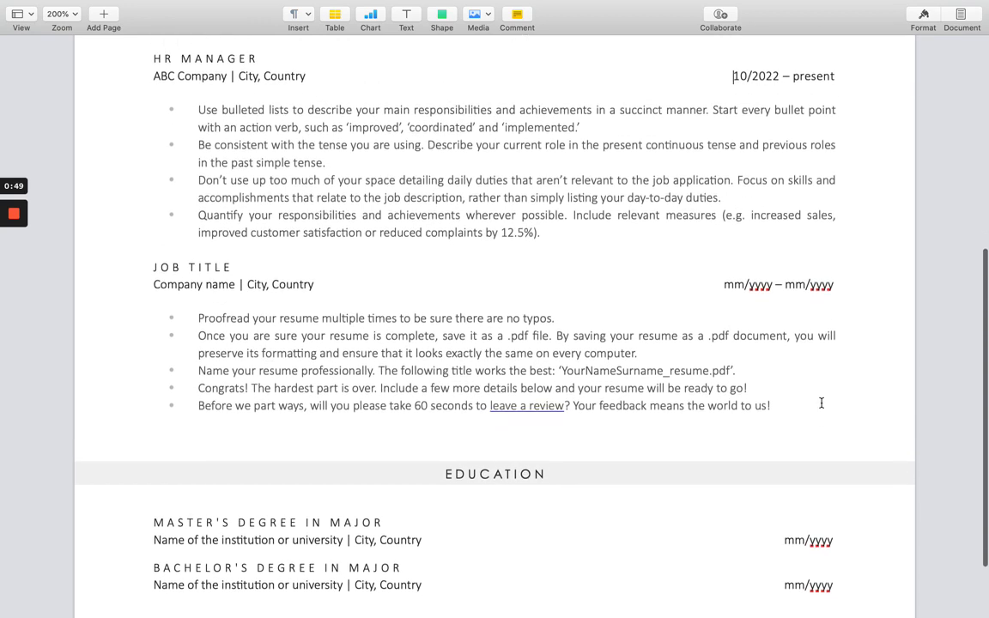
scroll(822, 402, up, 2)
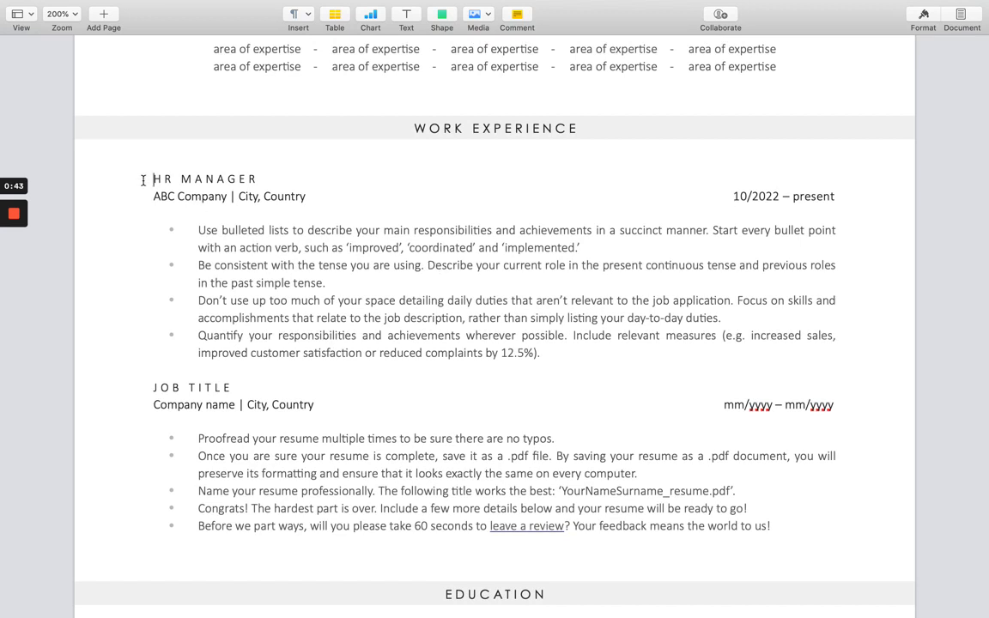
Paste a duplicate of the HR MANAGER at ABC Company entry directly below the original.
drag(133, 163, 552, 353)
key(super+c)
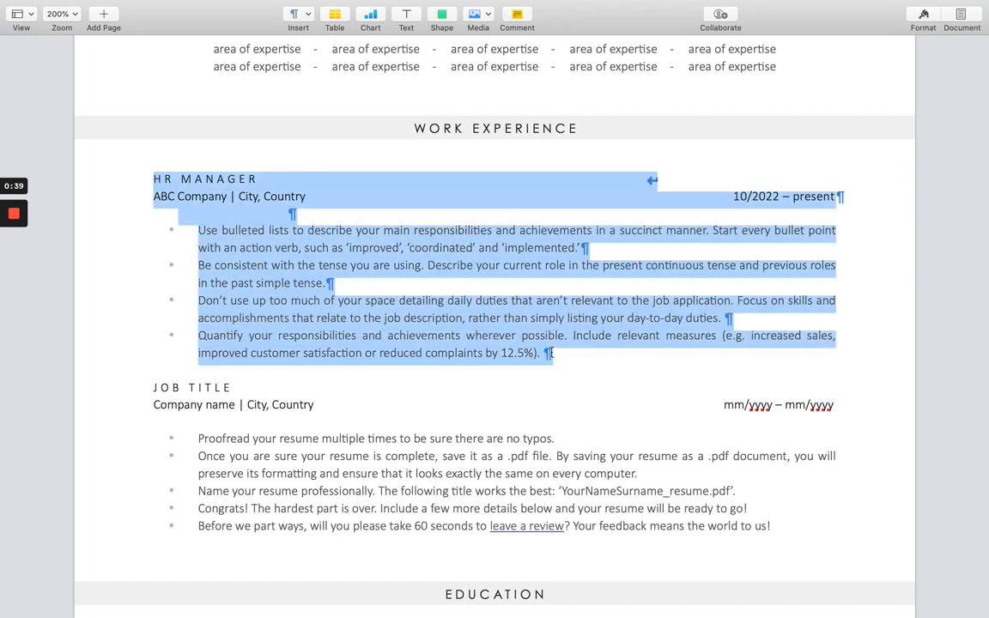
click(556, 358)
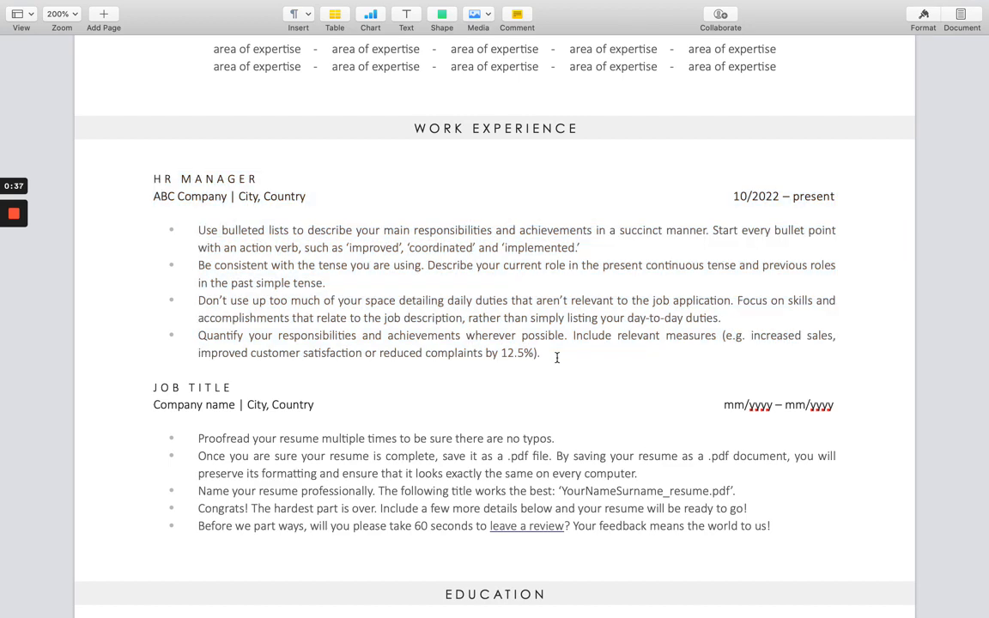
key(Return)
key(Return)
key(Return)
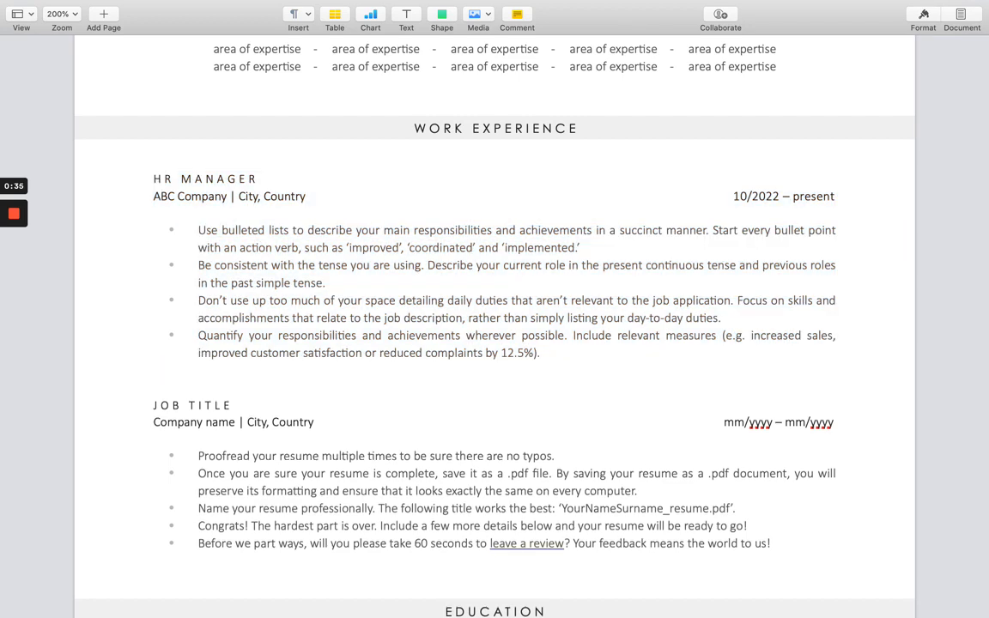
key(super+v)
scroll(638, 368, down, 1)
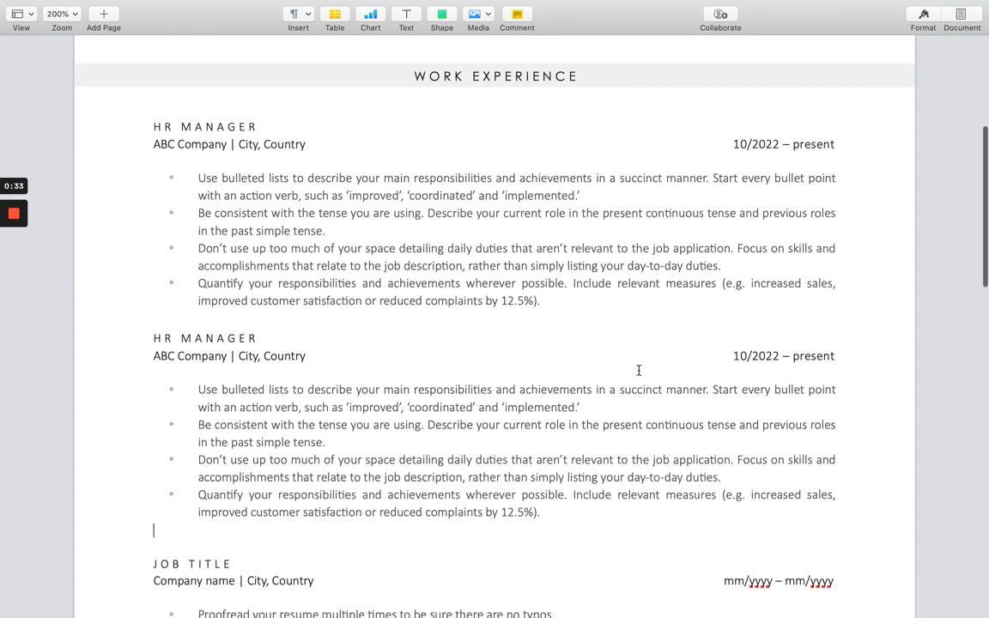
scroll(596, 475, down, 10)
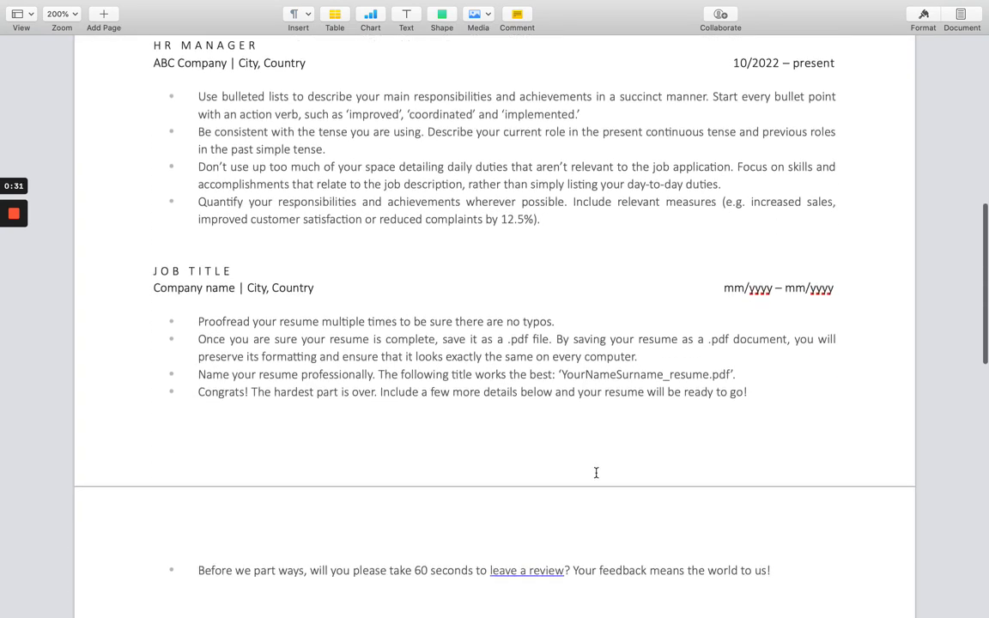
scroll(309, 384, down, 8)
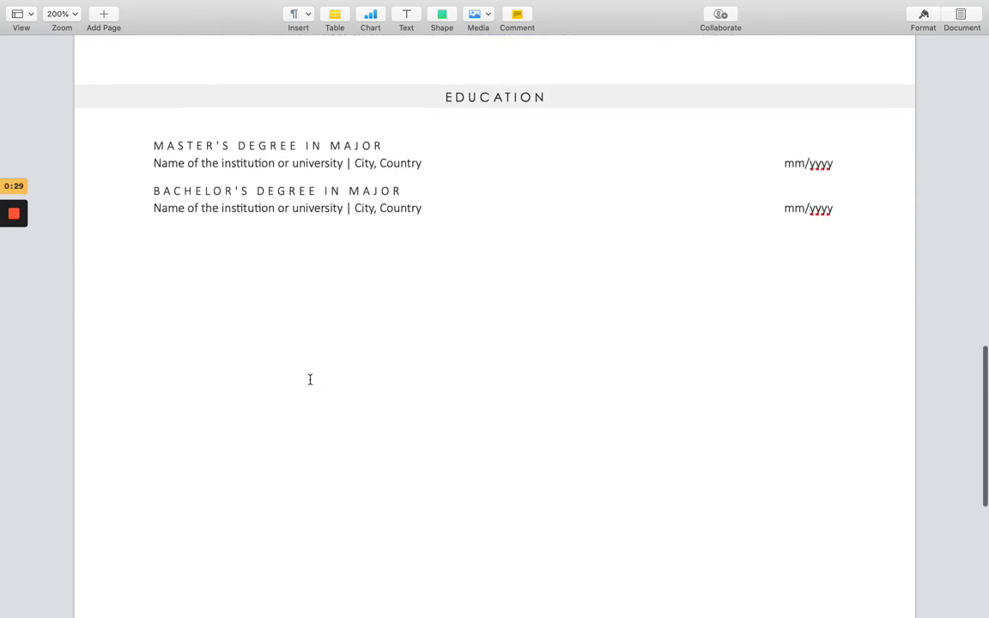
scroll(310, 379, up, 10)
scroll(310, 379, up, 9)
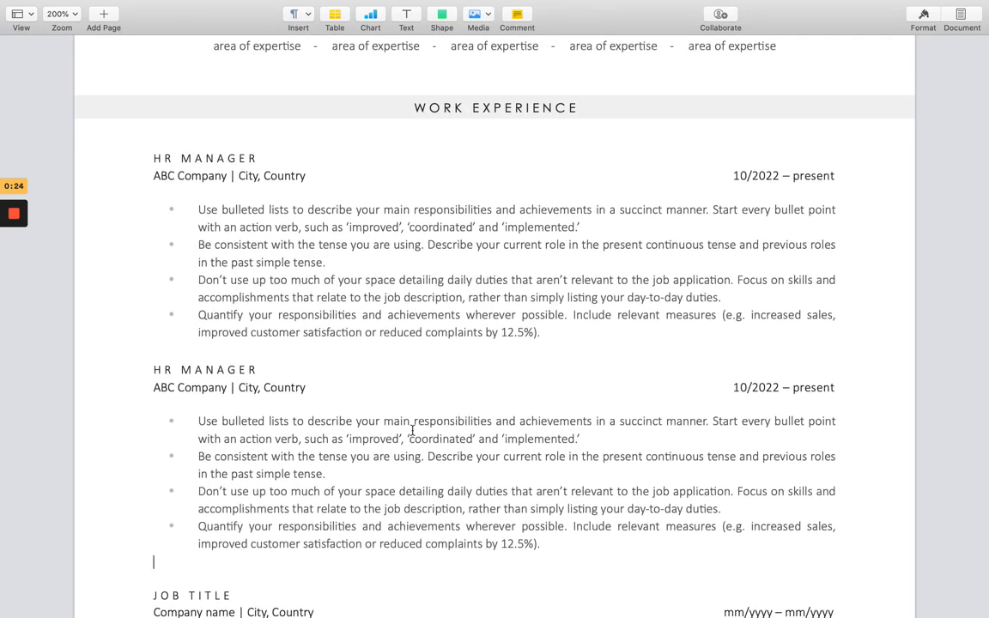
scroll(410, 430, up, 5)
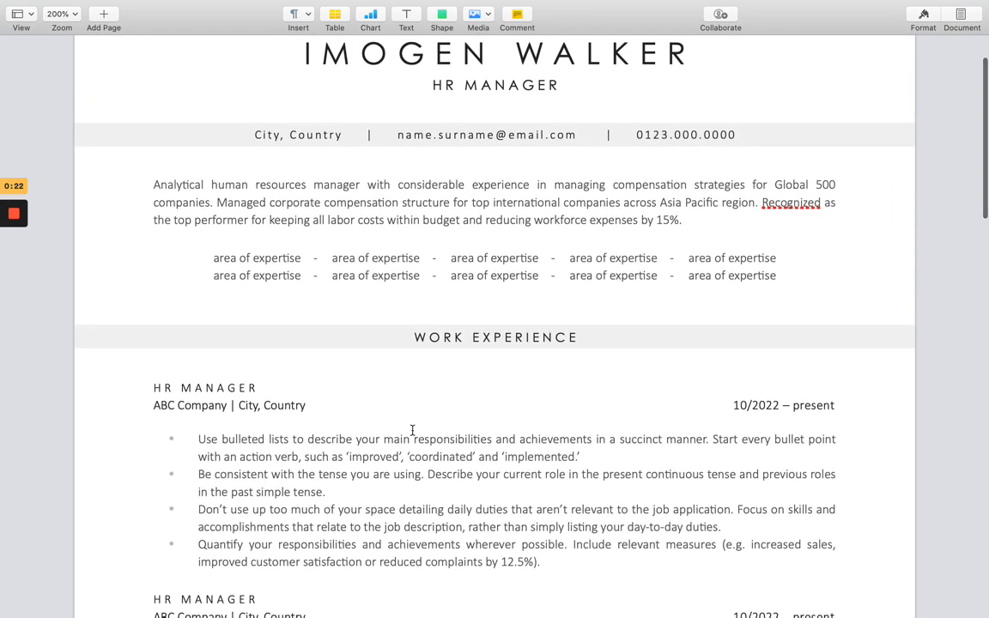
scroll(412, 430, up, 2)
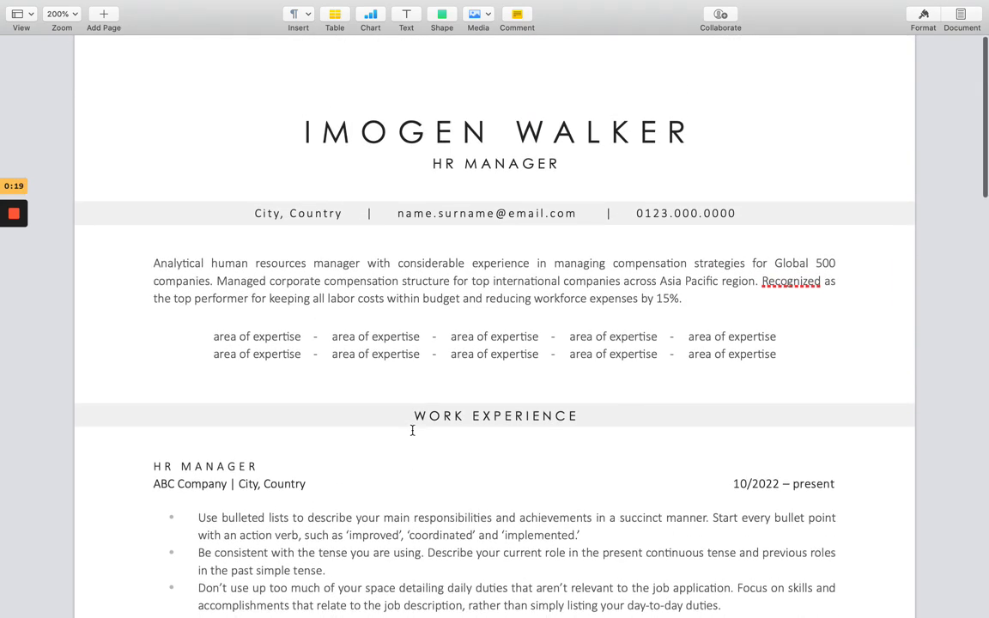